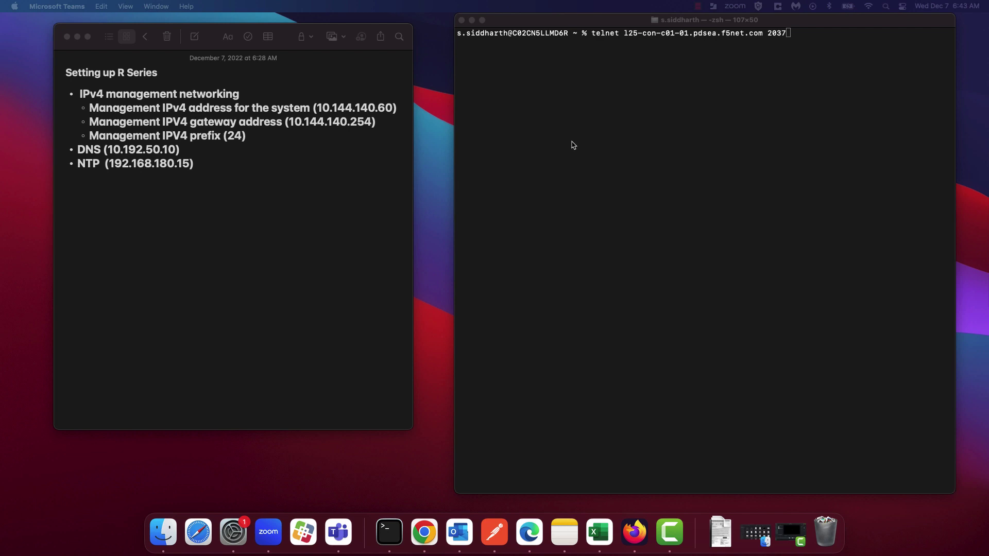
# - Telnet to console server l25-con-c01-01.pdsea.f5net.com port 37 and wake the appliance-1 login prompt
pyautogui.click(660, 113)
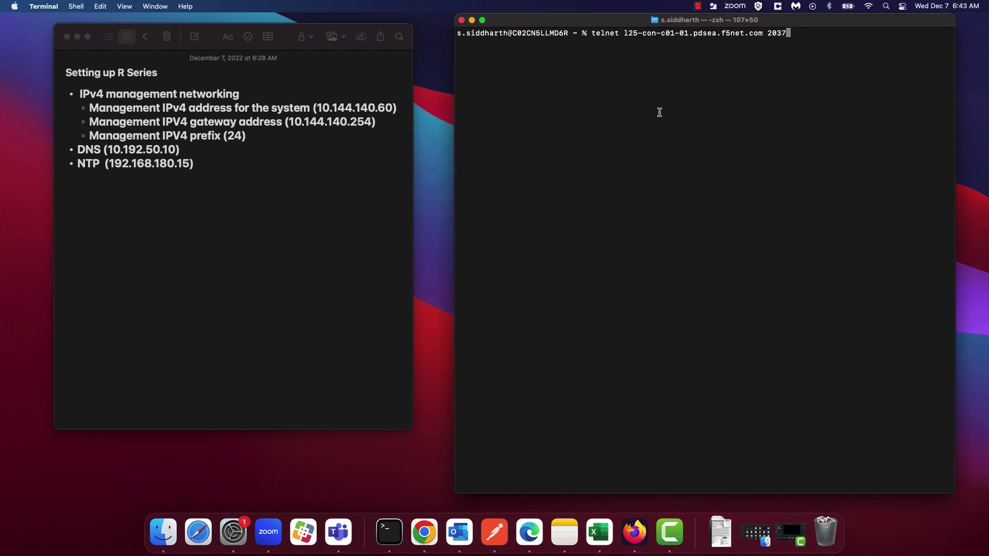
pyautogui.press('Return')
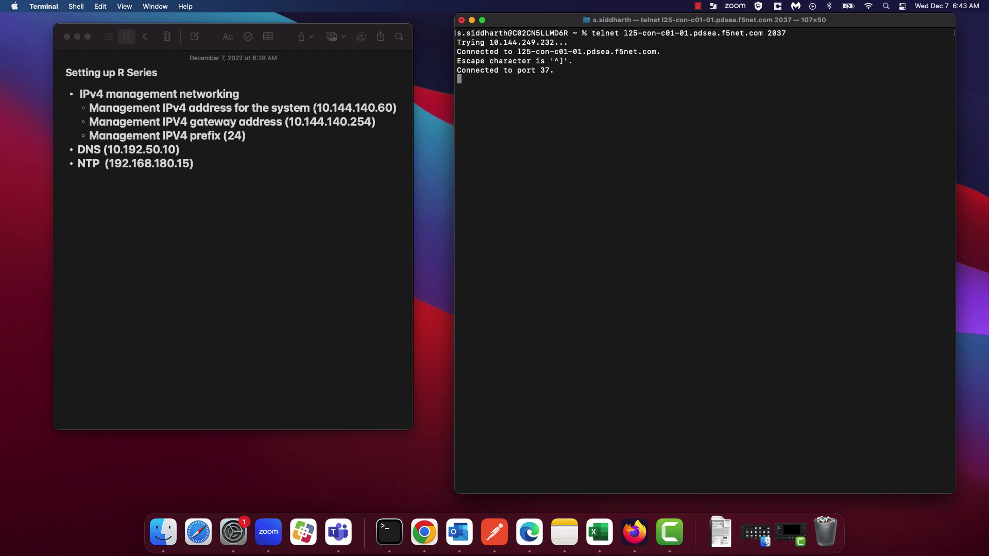
pyautogui.press('Return')
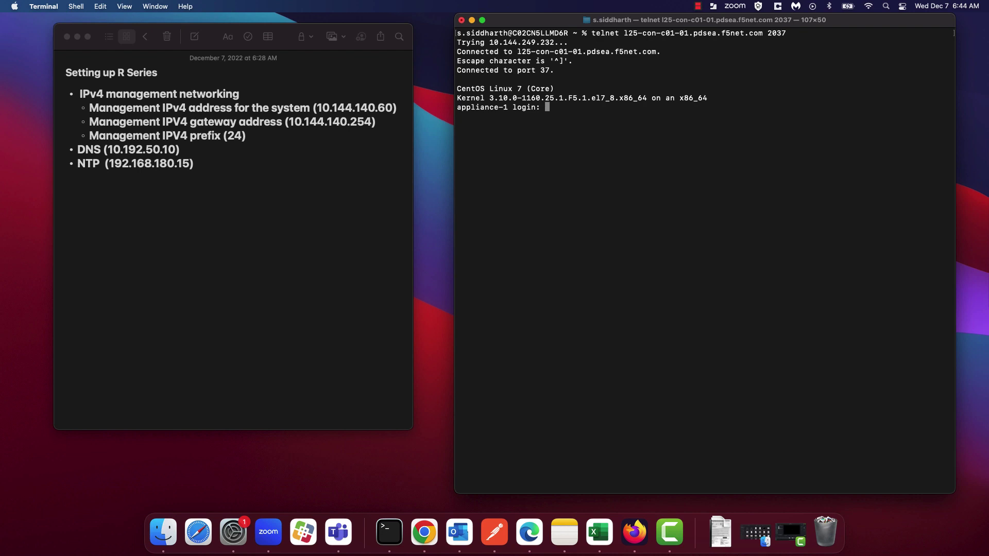
# - Log in as admin, replace the enforced password, then run logout to return to the login prompt
pyautogui.write('admin')
pyautogui.press('Return')
pyautogui.press('Return')
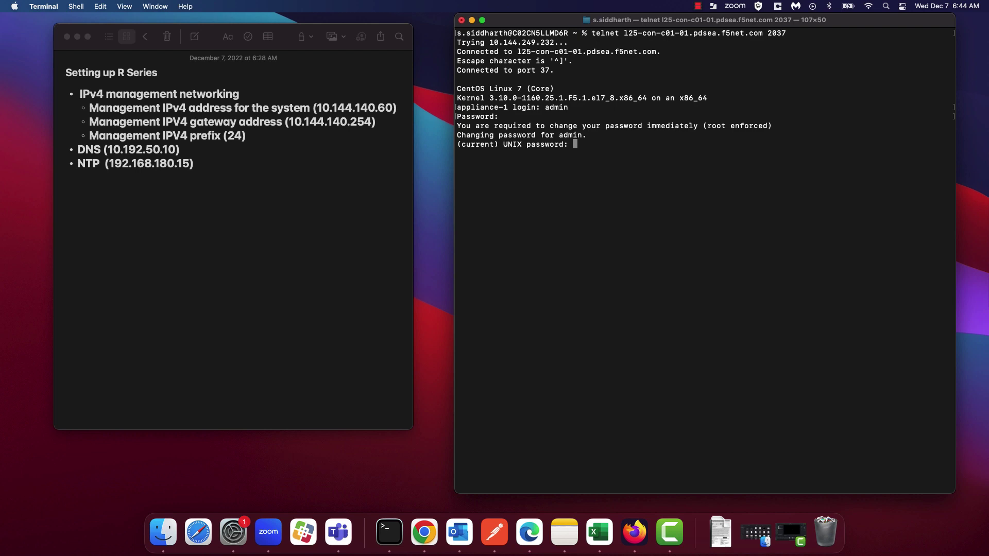
pyautogui.press('Return')
pyautogui.press('Return')
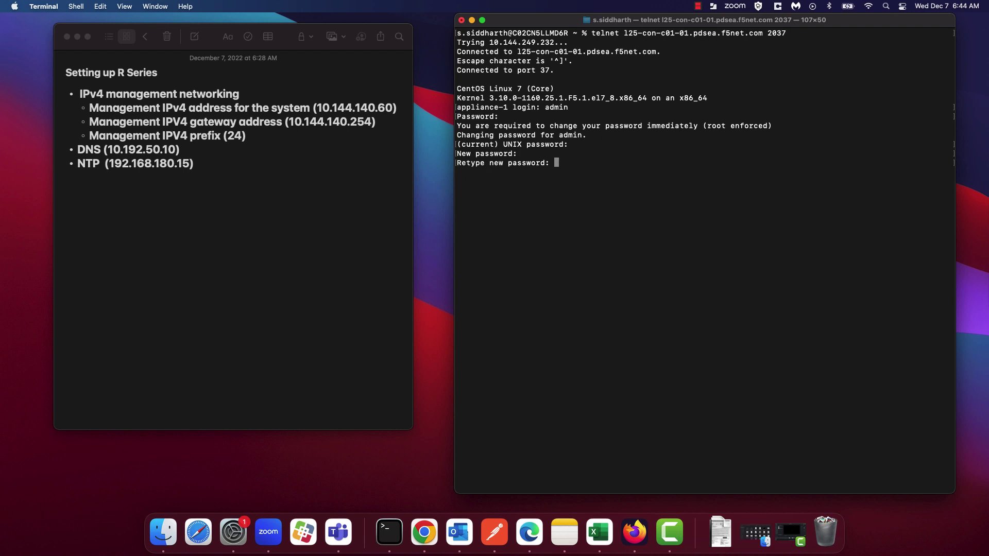
pyautogui.press('Return')
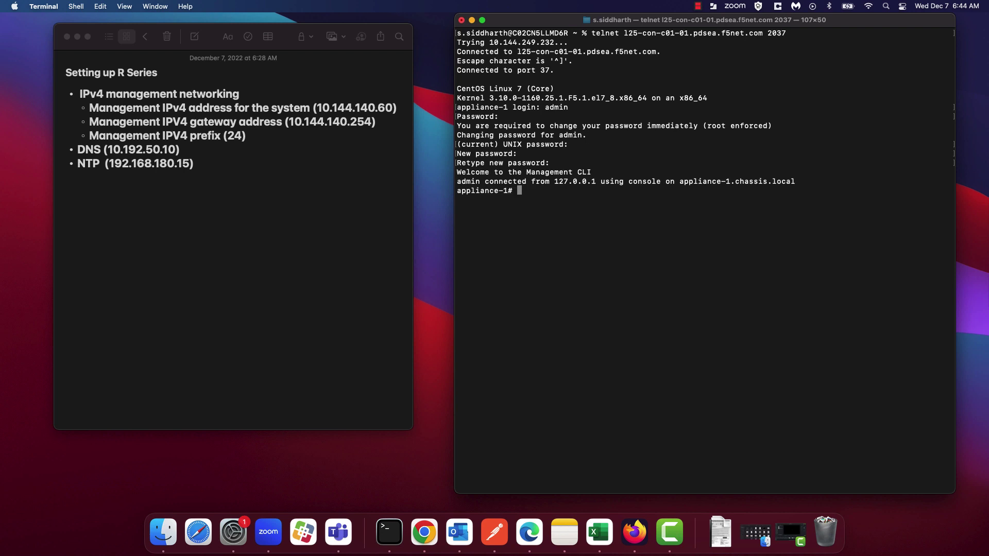
pyautogui.press('Return')
pyautogui.press('Return')
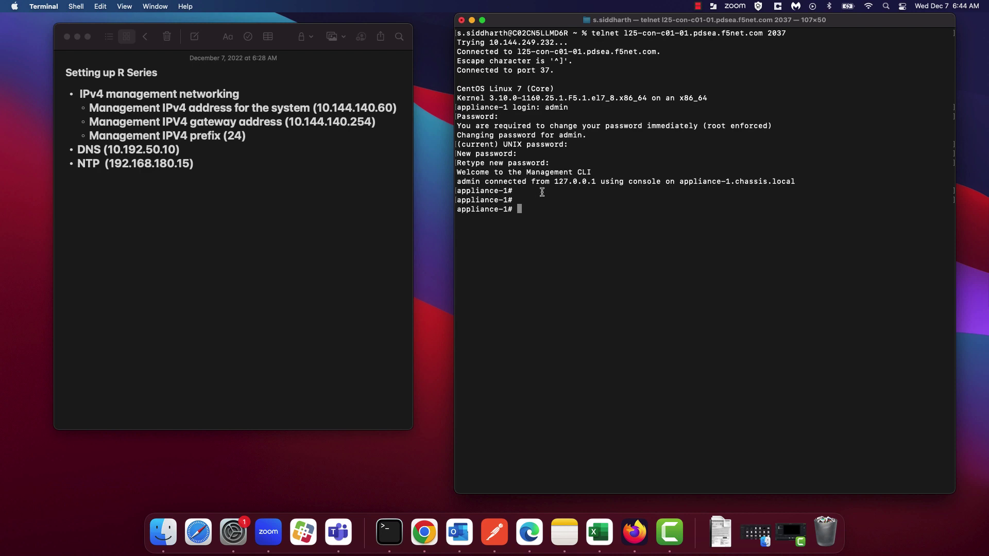
pyautogui.write('logout')
pyautogui.press('Return')
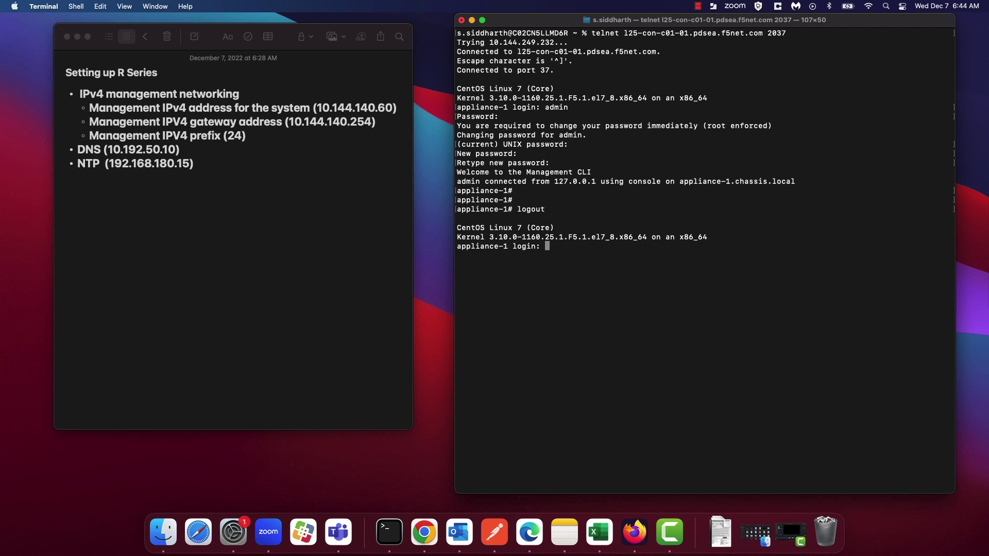
# - Log in as root, entering the current password and a new root password twice
pyautogui.write('root')
pyautogui.press('Return')
pyautogui.press('Return')
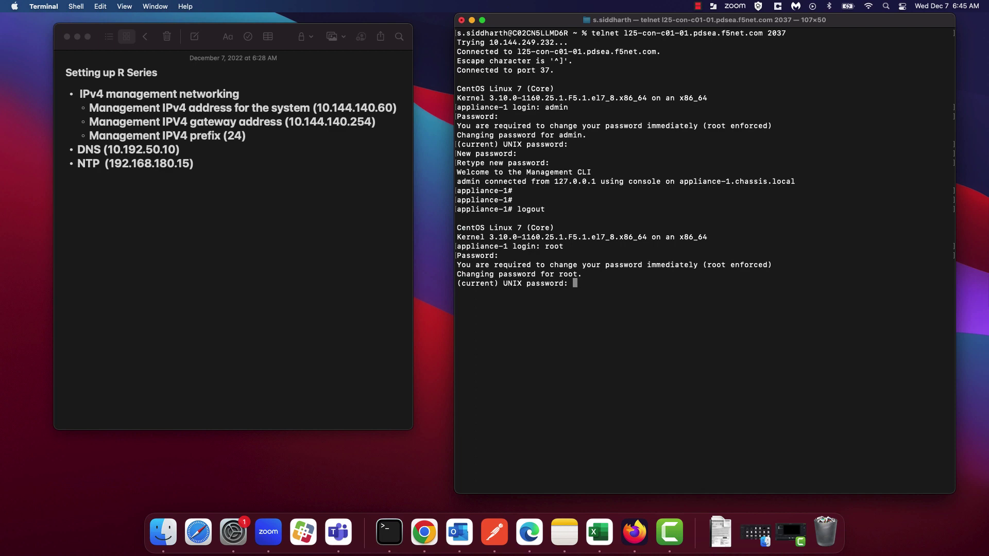
pyautogui.press('Return')
pyautogui.press('Return')
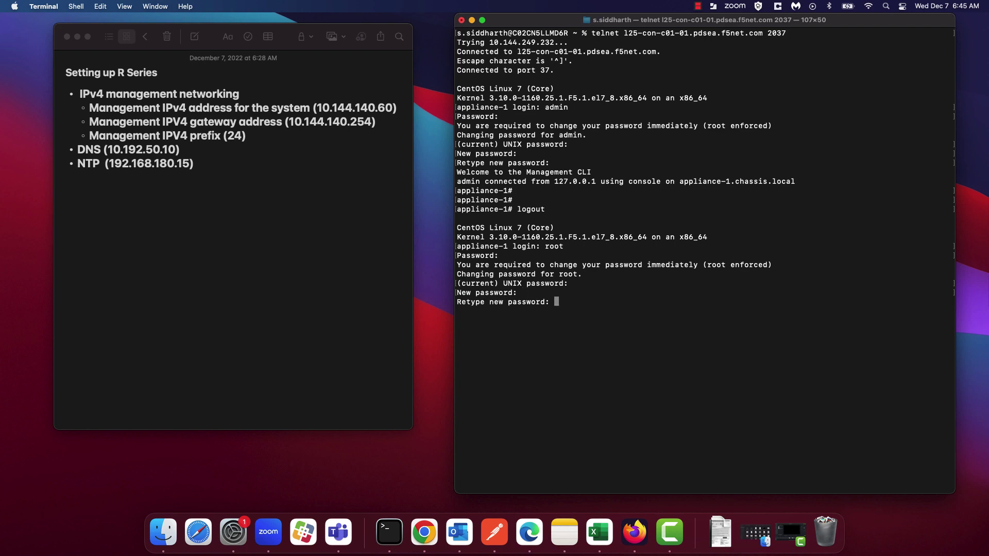
pyautogui.press('Return')
pyautogui.press('Return')
pyautogui.press('Return')
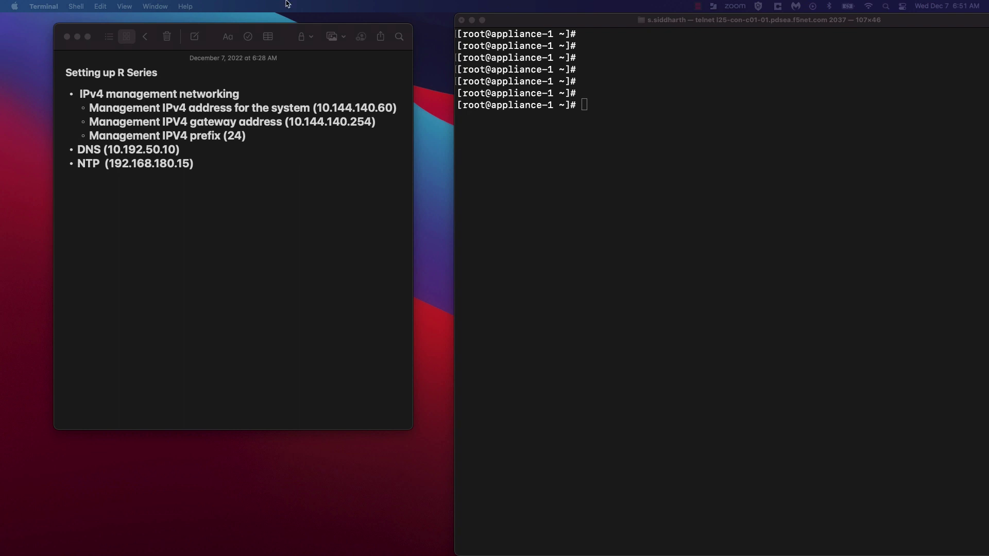
# - Run appliance-setup-wizard, tab-completing it from 'appliance-se'
pyautogui.click(584, 95)
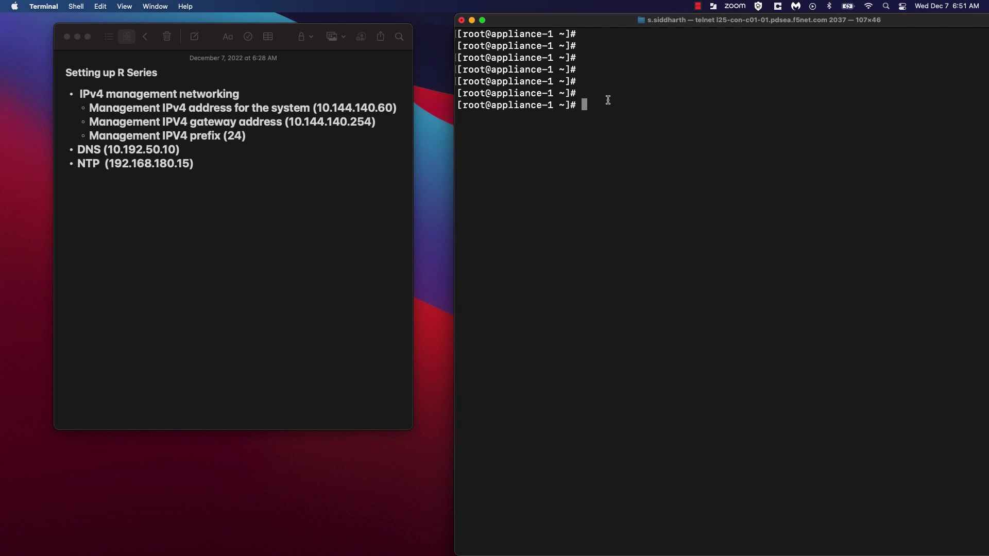
pyautogui.write('appl')
pyautogui.write('iance')
pyautogui.write('-se')
pyautogui.press('Tab')
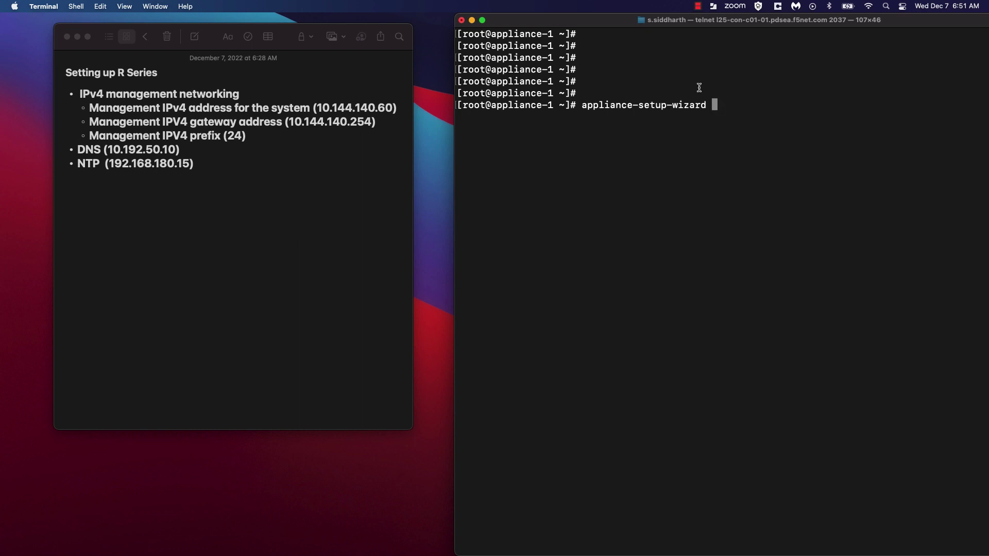
pyautogui.press('Return')
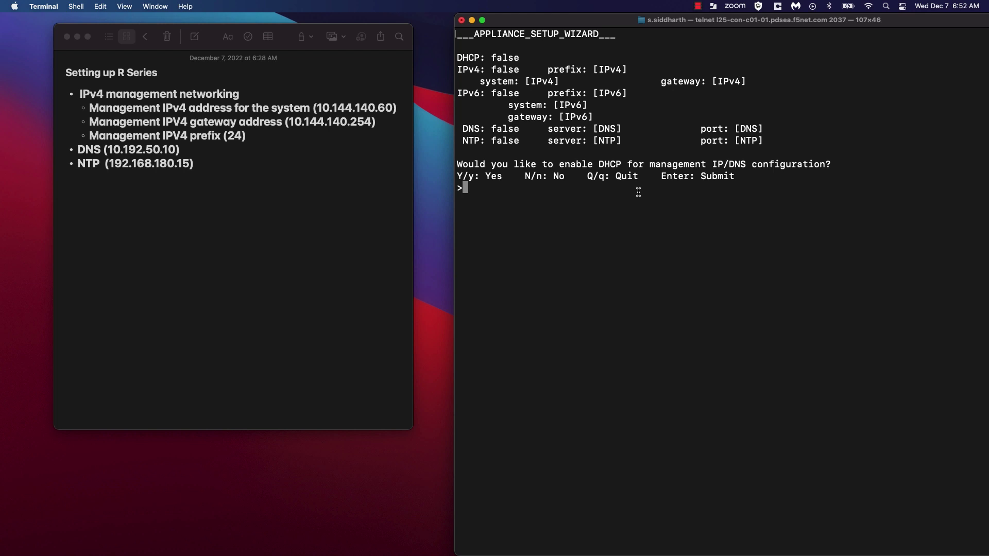
# - Decline DHCP and choose to configure IPv4 management networking
pyautogui.write('No')
pyautogui.press('BackSpace')
pyautogui.press('BackSpace')
pyautogui.write('n')
pyautogui.press('Return')
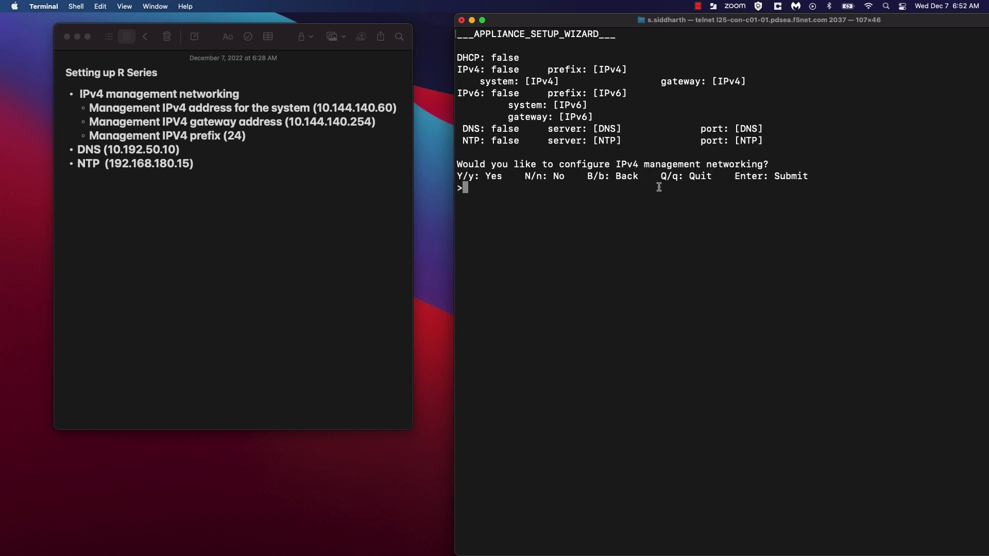
pyautogui.write('y')
pyautogui.press('Return')
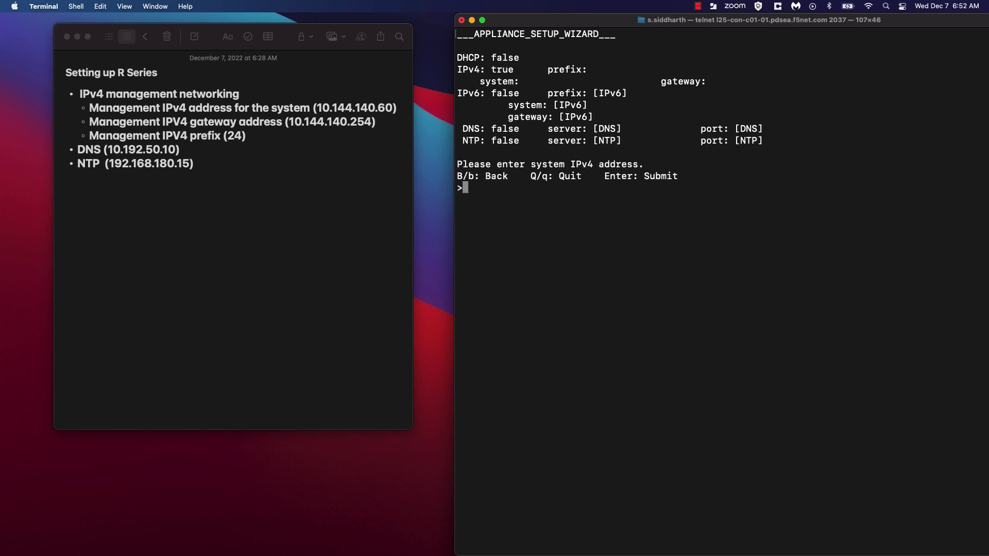
# - Enter system address 10.144.140.60, gateway 10.144.140.254 and prefix length 24
pyautogui.write('1')
pyautogui.write('0.144.140.60')
pyautogui.press('Return')
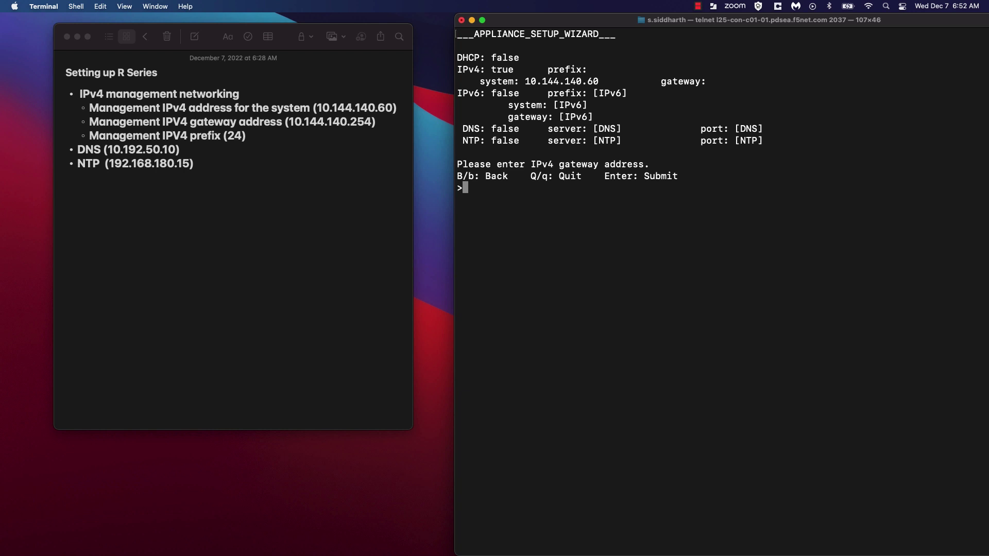
pyautogui.write('10.144.140.254')
pyautogui.press('Return')
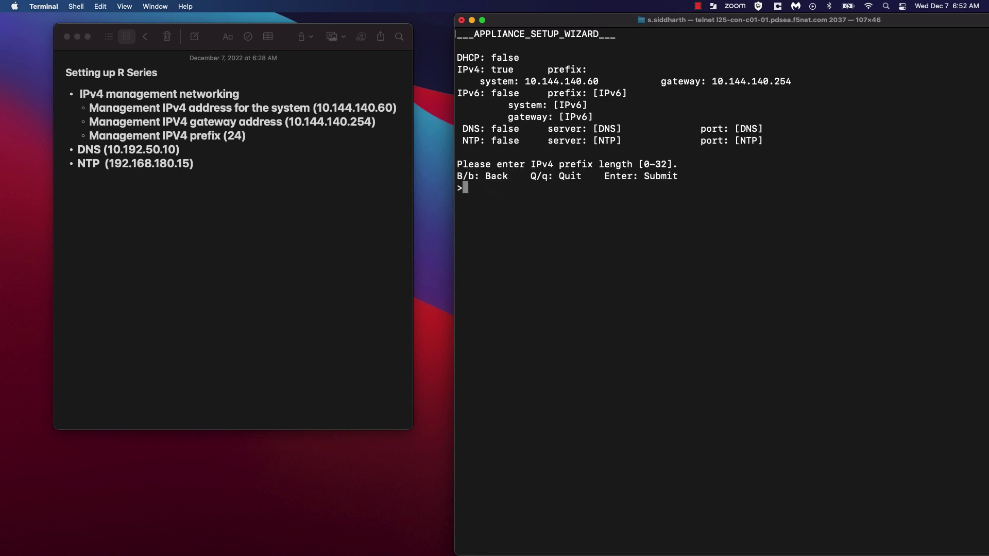
pyautogui.write('24')
pyautogui.press('Return')
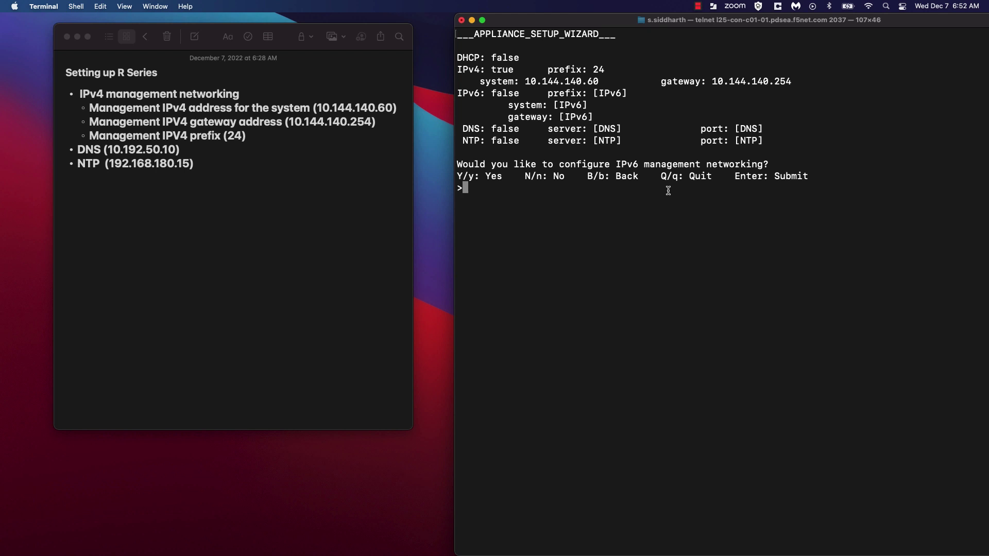
# - Answer no to IPv6, then enable DNS with server 10.192.150.10 and default port 53
pyautogui.write('n')
pyautogui.press('Return')
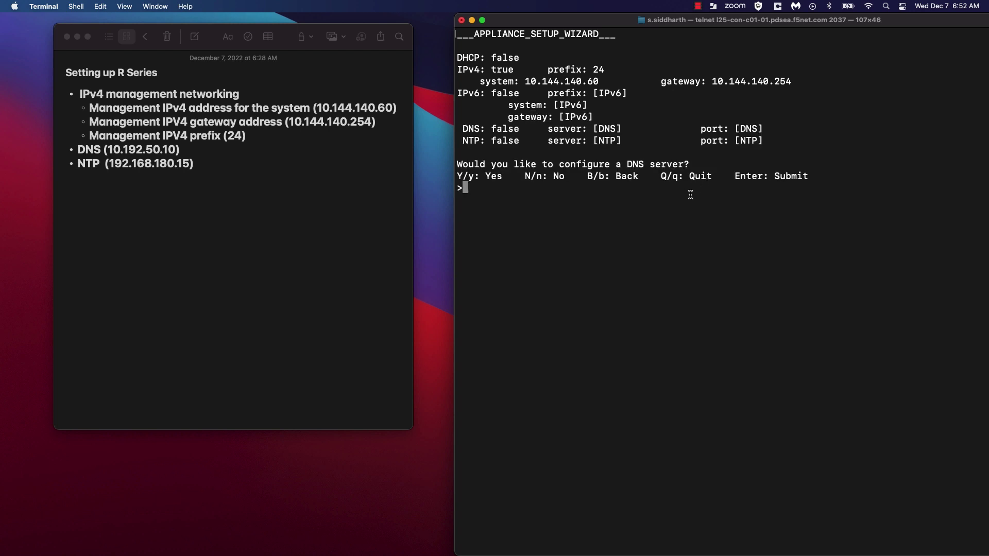
pyautogui.write('y')
pyautogui.press('Return')
pyautogui.write('10.192.150.10')
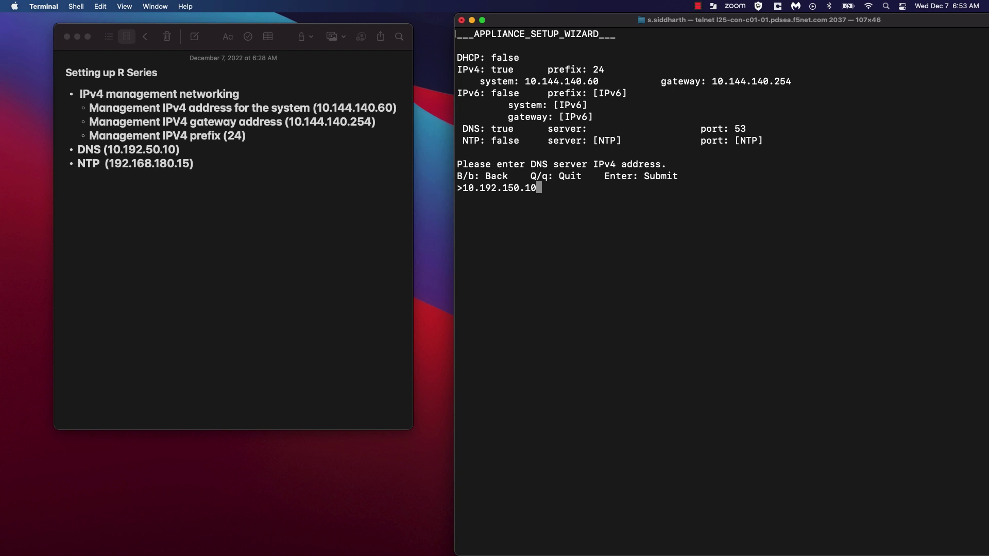
pyautogui.press('Return')
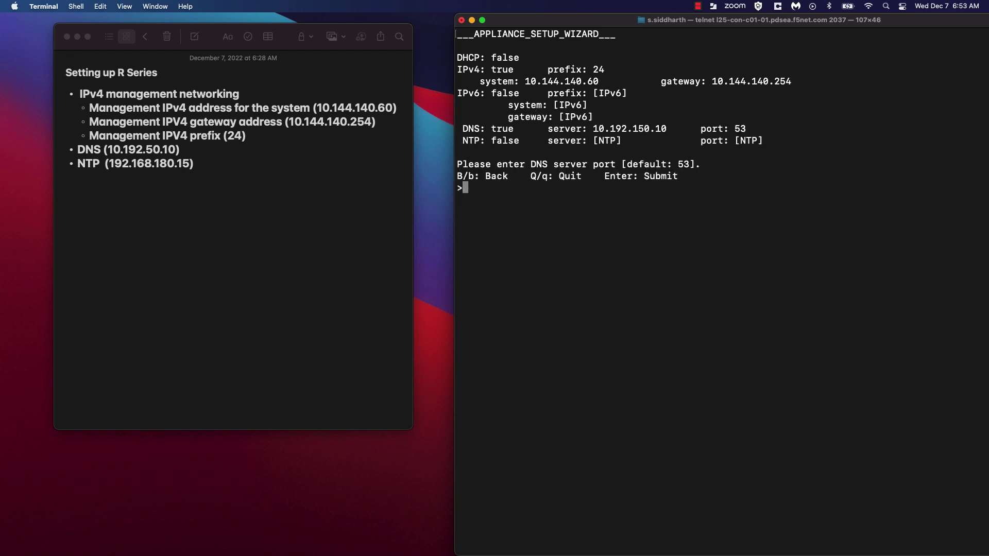
pyautogui.press('Return')
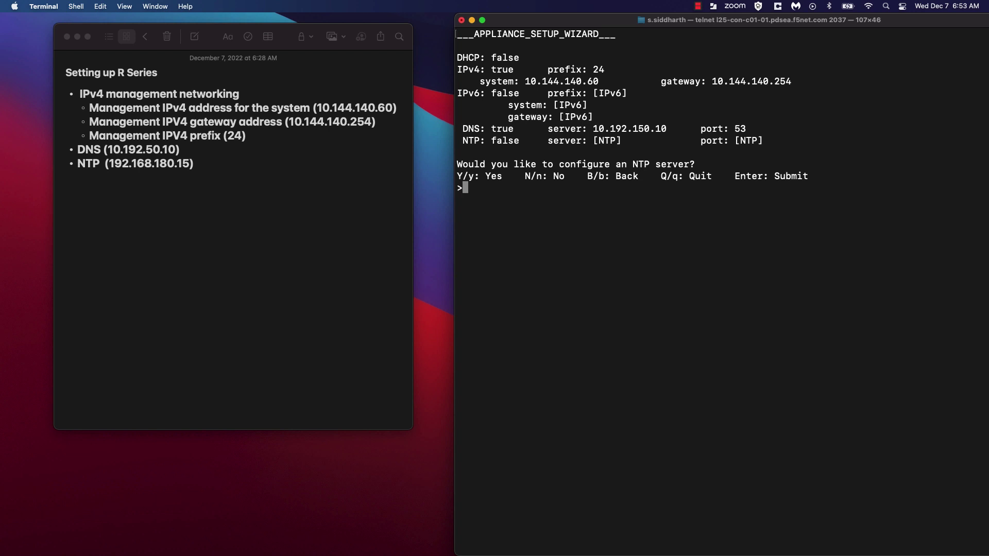
# - Answer yes to NTP, enter server 192.168.180.15 and keep default port 123
pyautogui.write('y')
pyautogui.press('Return')
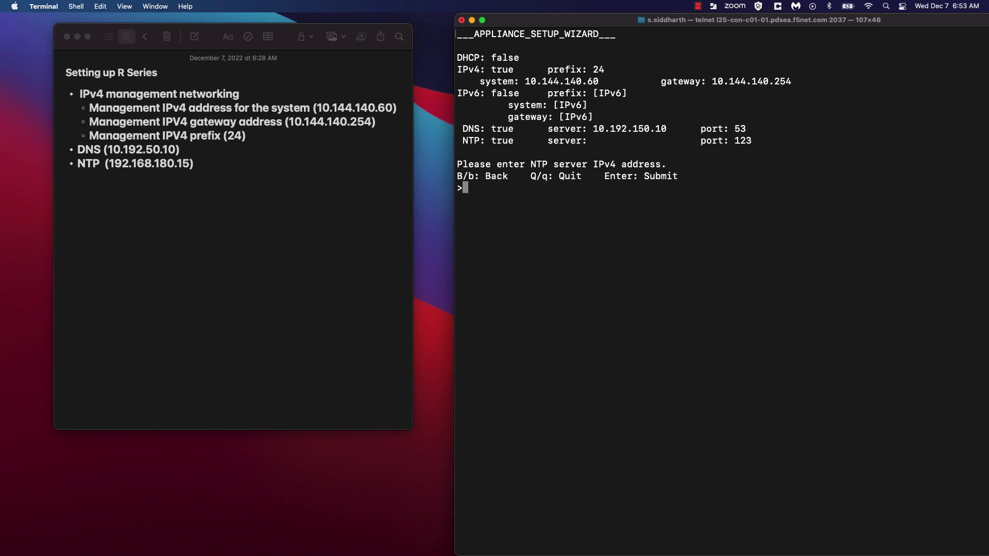
pyautogui.write('192.168.180.15')
pyautogui.press('Return')
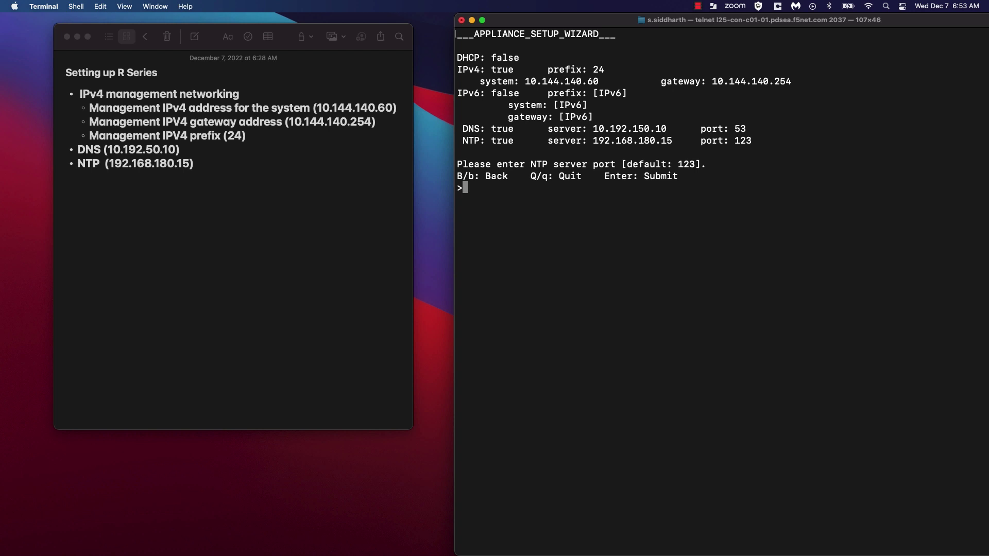
pyautogui.press('Return')
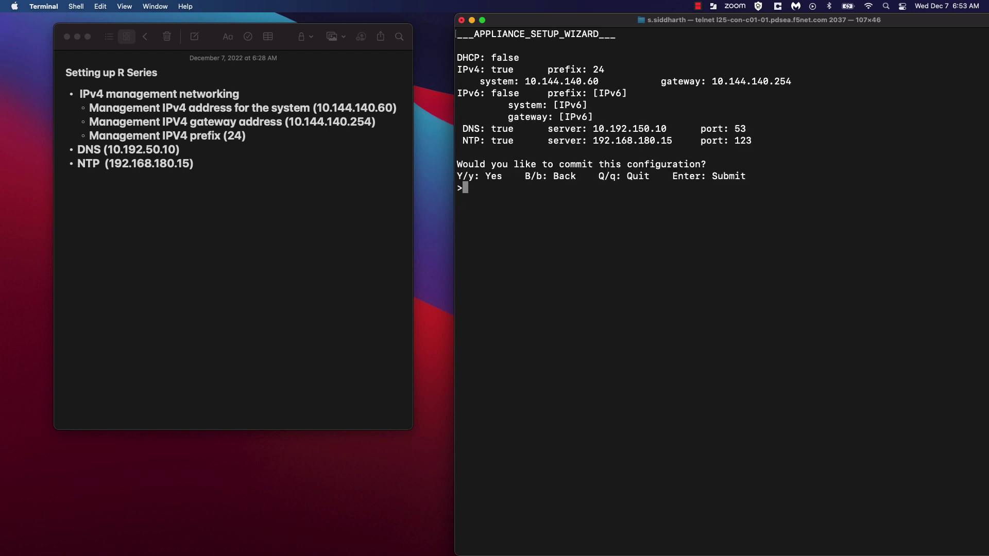
# - Commit the wizard configuration, sign in as admin, and highlight the 'Appliance mode enabled' message
pyautogui.write('Y')
pyautogui.press('Return')
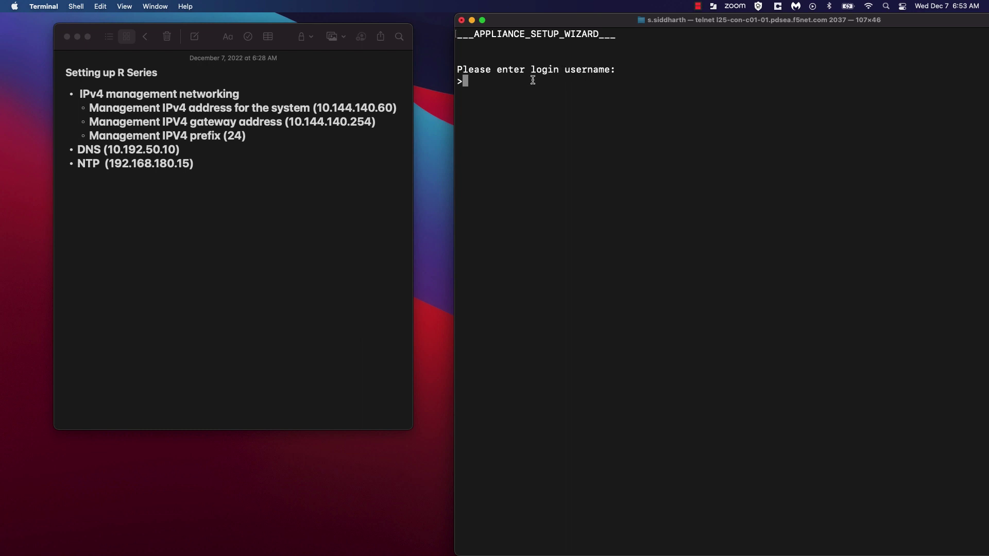
pyautogui.write('admin')
pyautogui.press('Return')
pyautogui.press('Return')
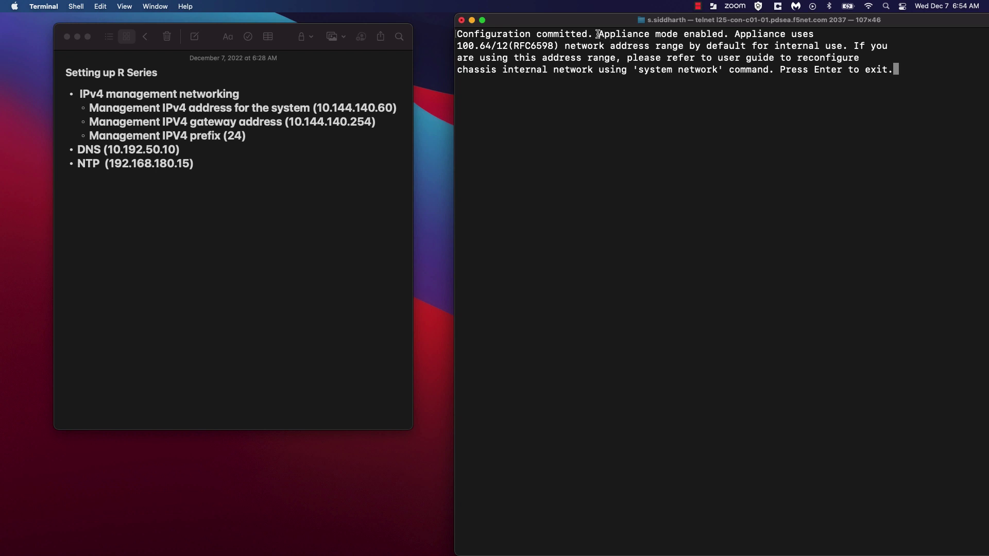
pyautogui.moveTo(597, 34); pyautogui.dragTo(722, 34)
pyautogui.click(854, 114)
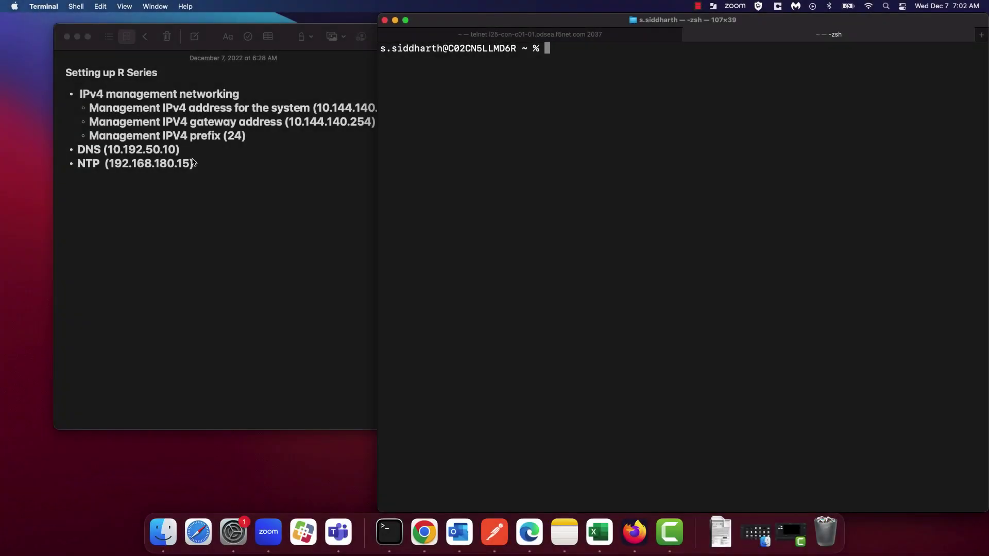
pyautogui.click(227, 267)
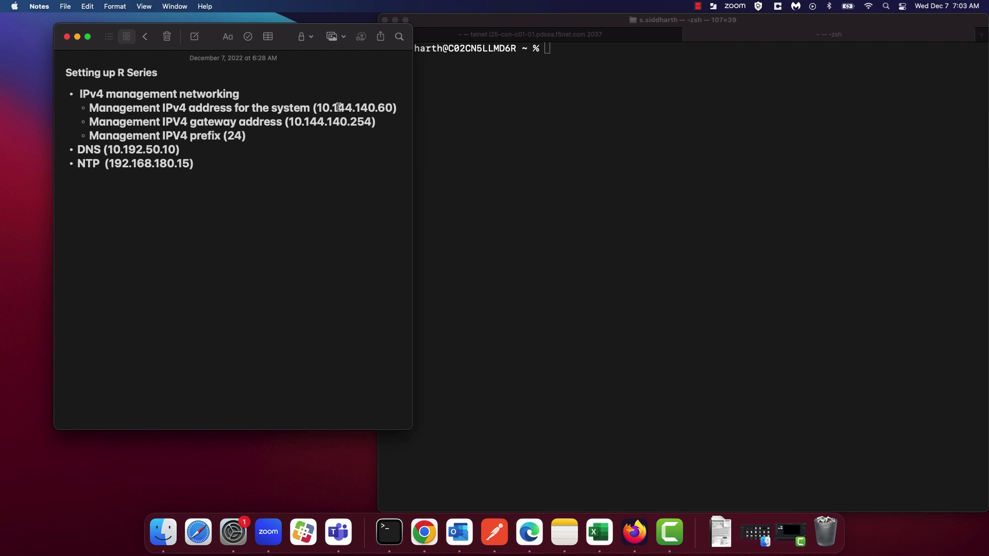
pyautogui.click(555, 120)
pyautogui.write('ssh admin')
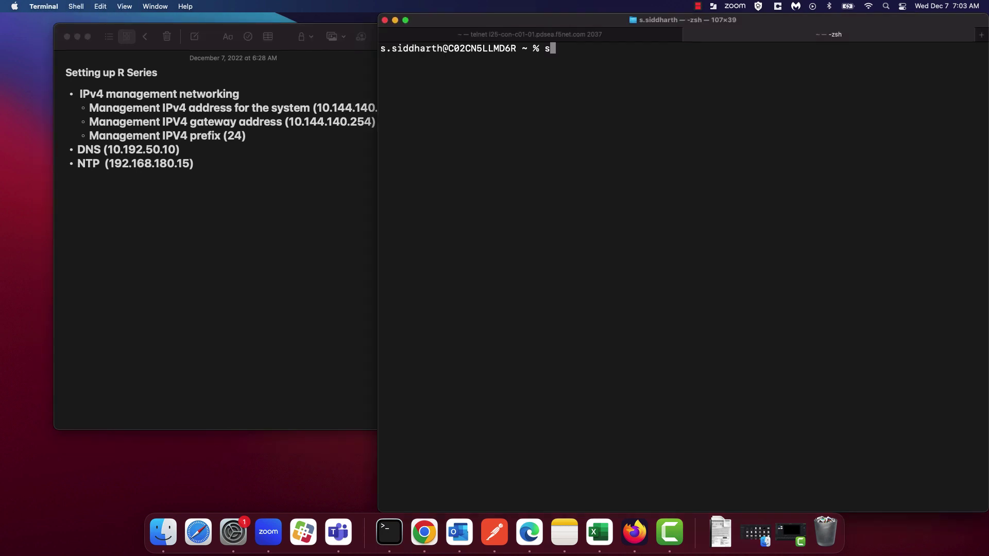
pyautogui.write('@10.144.140.60')
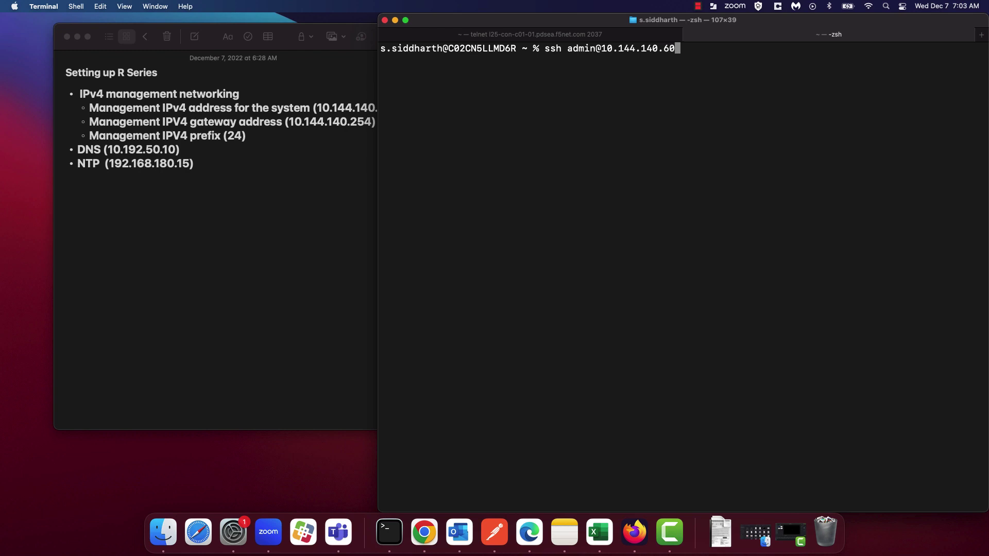
pyautogui.press('Return')
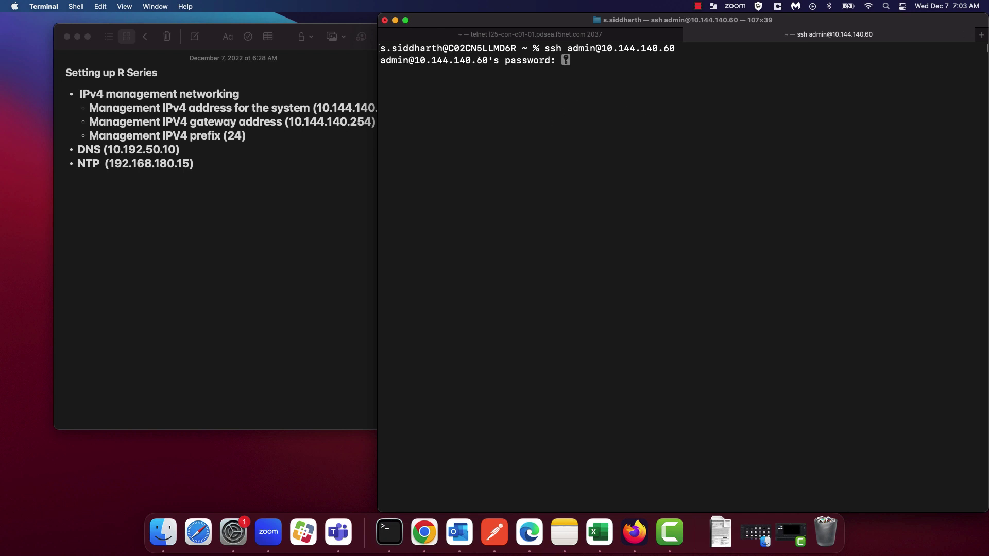
# - Log in and run show system mgmt-ip, highlighting the 10.144.140.60/24 and gateway 10.144.140.254 lines
pyautogui.press('Return')
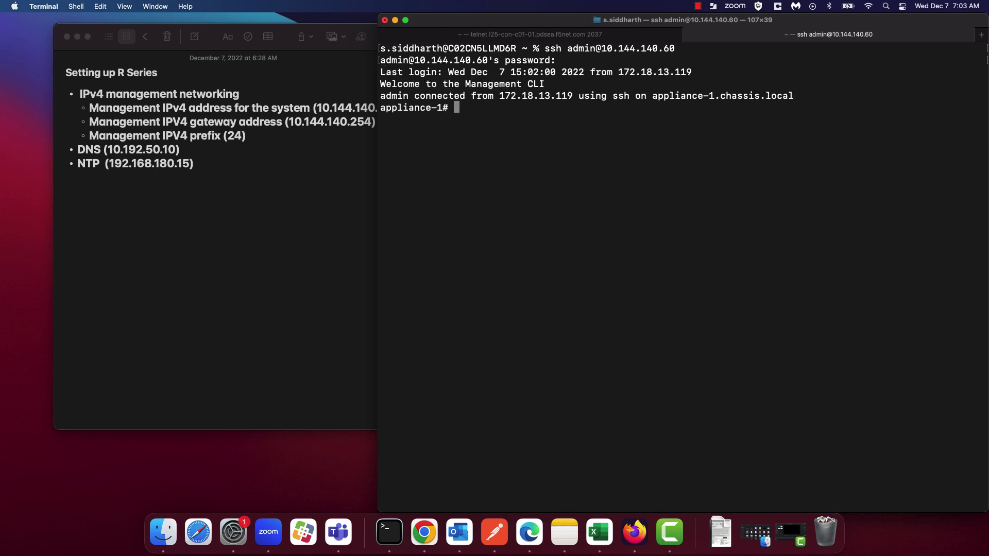
pyautogui.write('show ')
pyautogui.write('mgmt-')
pyautogui.press('BackSpace')
pyautogui.press('BackSpace')
pyautogui.press('BackSpace')
pyautogui.press('BackSpace')
pyautogui.press('BackSpace')
pyautogui.write('system mgmt-ip')
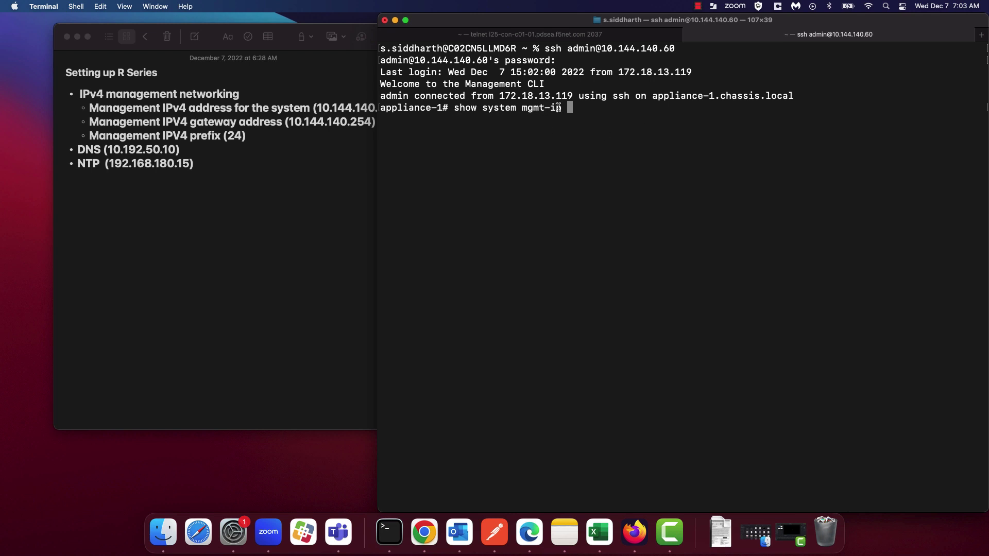
pyautogui.press('Return')
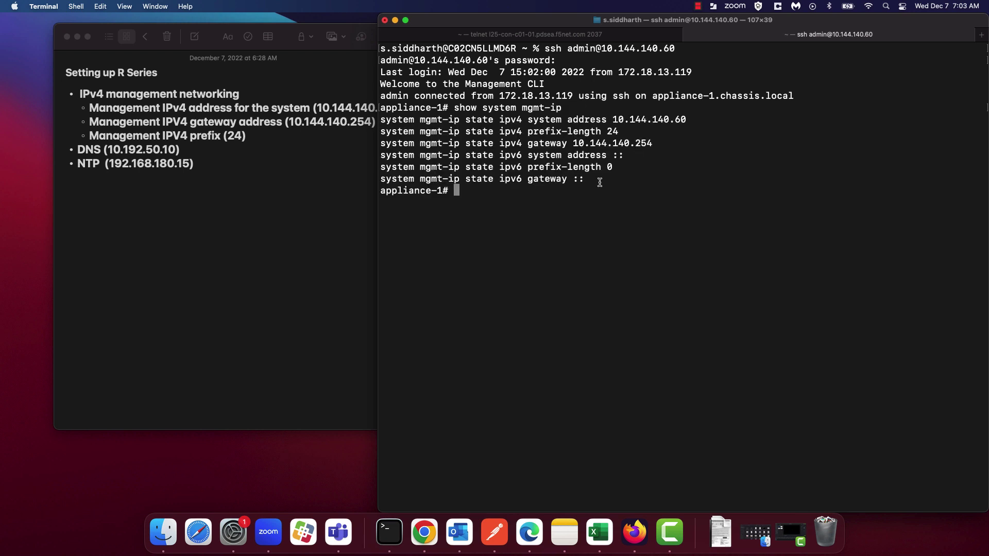
pyautogui.moveTo(653, 145); pyautogui.dragTo(381, 120)
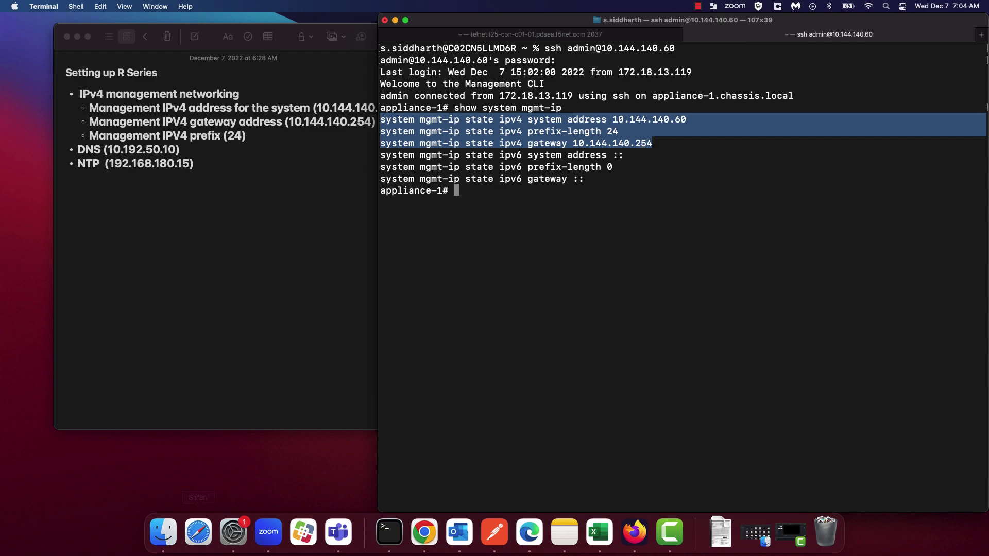
pyautogui.press('super+alt+d')
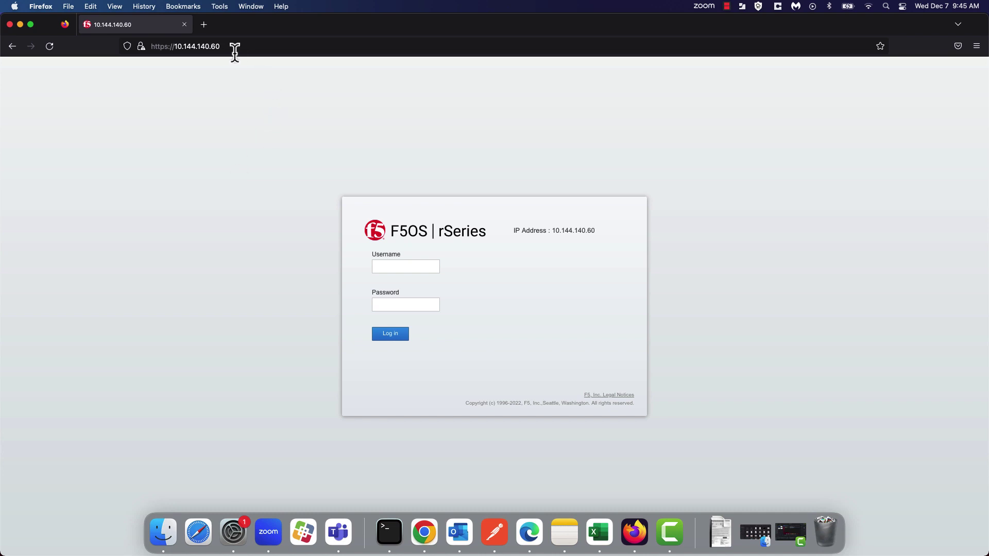
# - Log in to the F5OS web UI at 10.144.140.60 as admin with the account password
pyautogui.moveTo(224, 47); pyautogui.dragTo(176, 47)
pyautogui.click(238, 289)
pyautogui.click(393, 268)
pyautogui.write('admin')
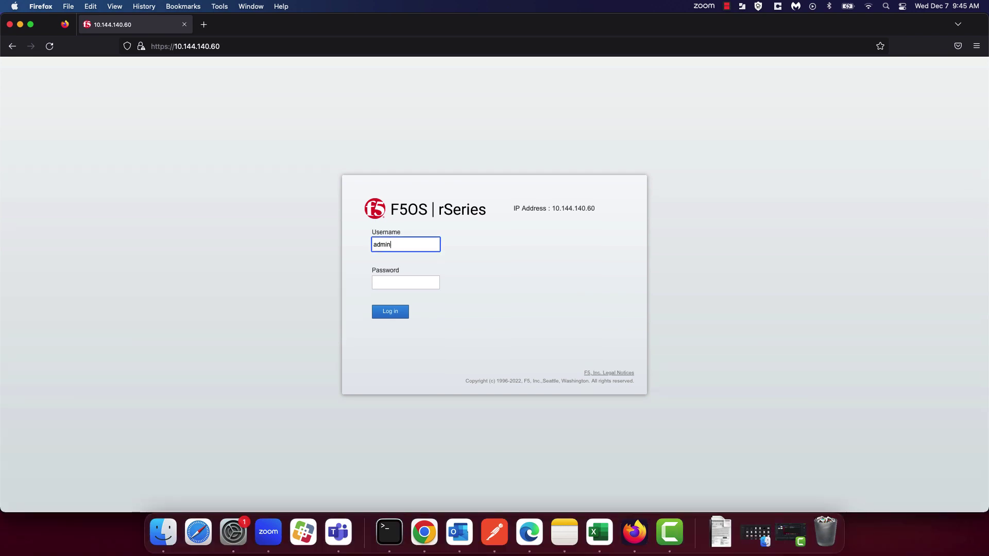
pyautogui.press('Tab')
pyautogui.write('•••••••••')
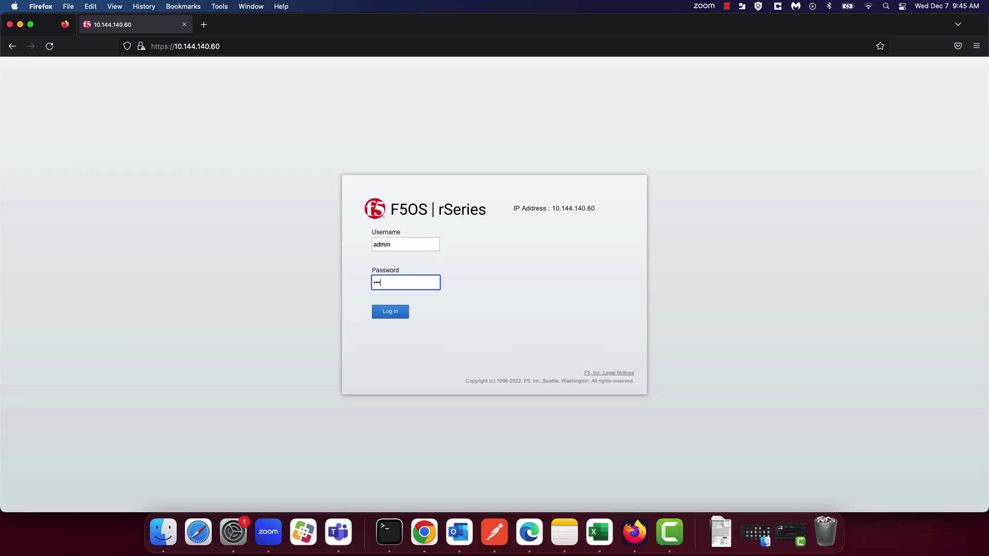
pyautogui.write('•••••')
pyautogui.press('Return')
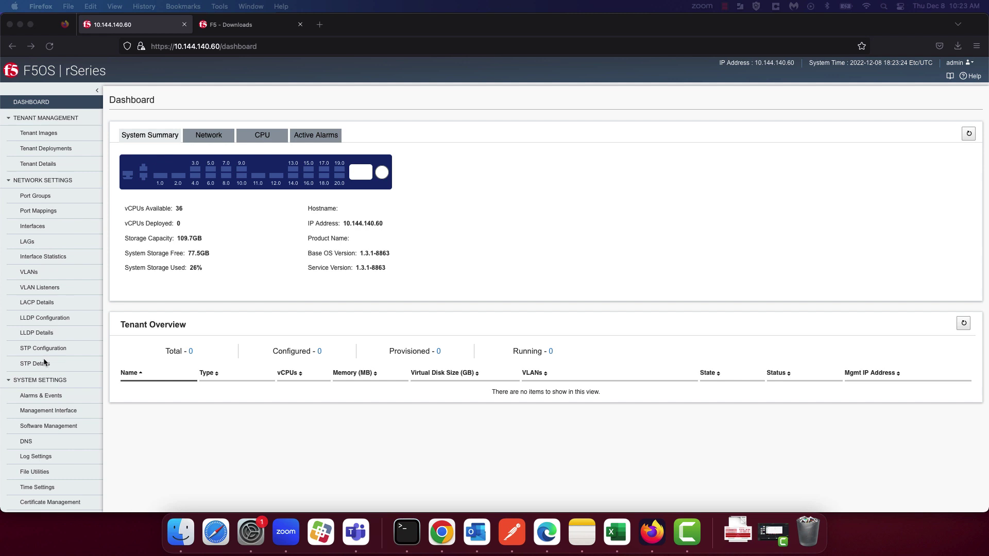
# - Go to System Settings > General and put the cursor in the Hostname field
pyautogui.scroll(-2, 44, 357)
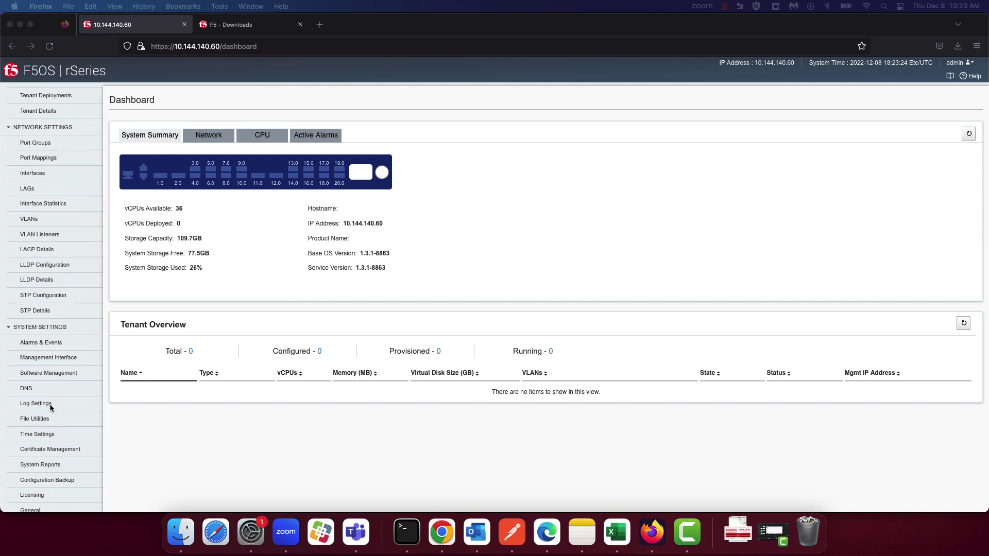
pyautogui.scroll(-3, 49, 404)
pyautogui.click(41, 463)
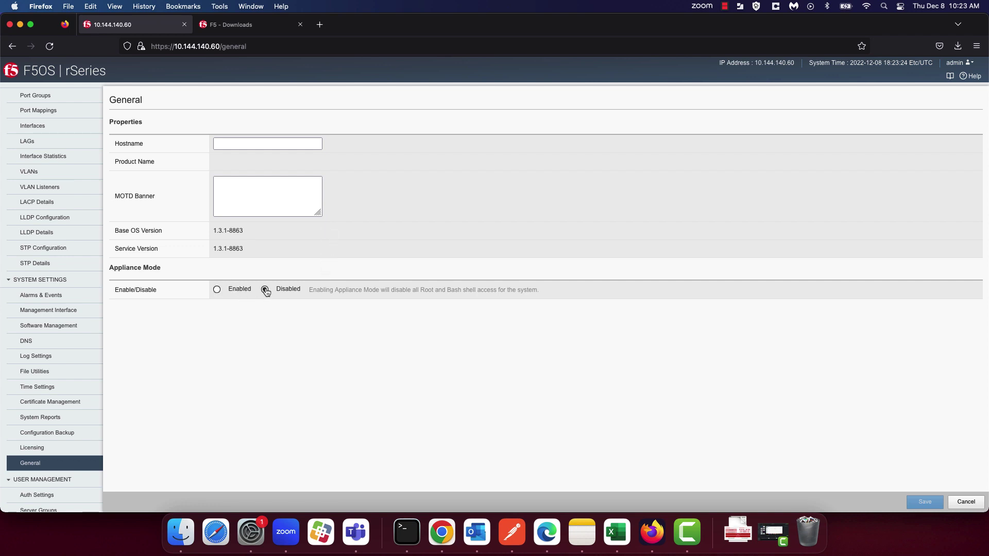
pyautogui.click(263, 143)
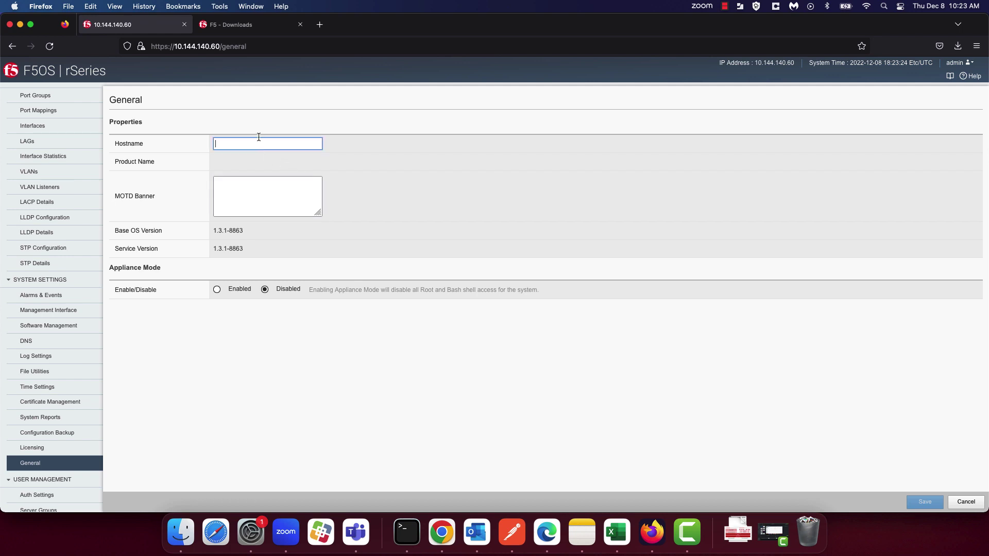